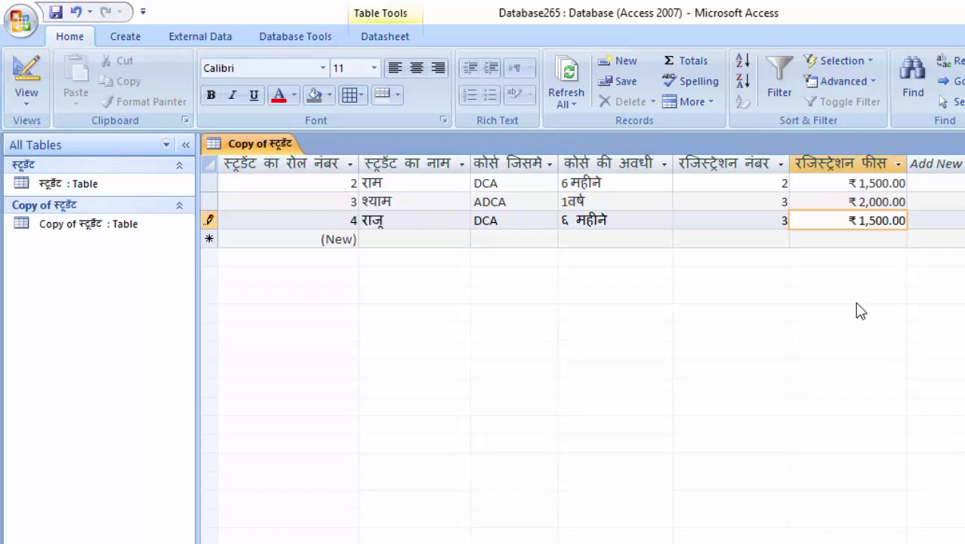
# Clear the duplicate-values warnings and change राजू's registration number from 3 to 7.
pyautogui.click(25, 112)
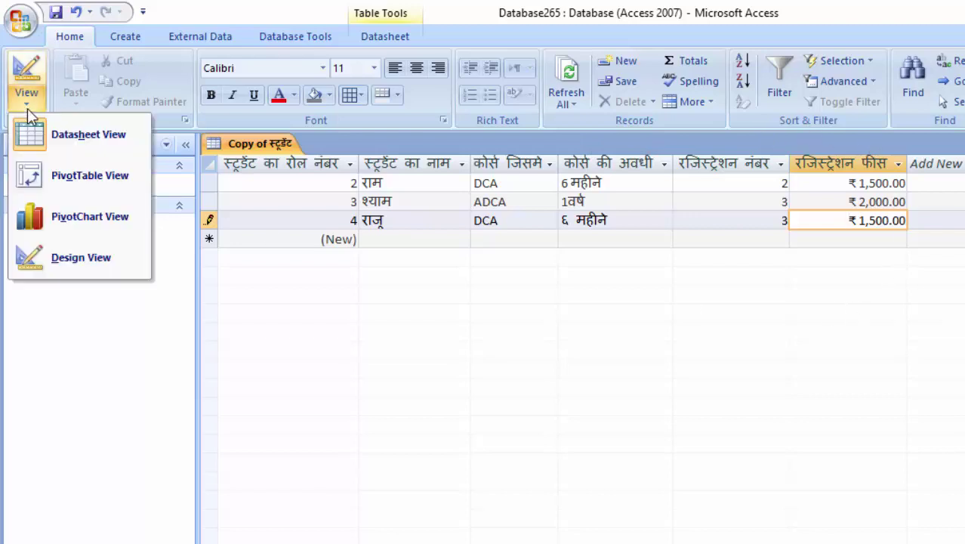
pyautogui.click(59, 258)
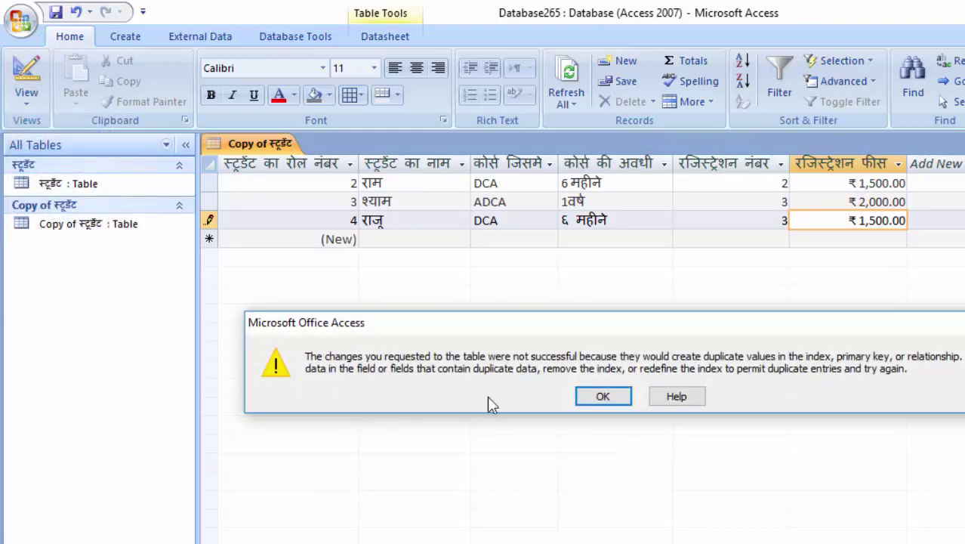
pyautogui.click(589, 398)
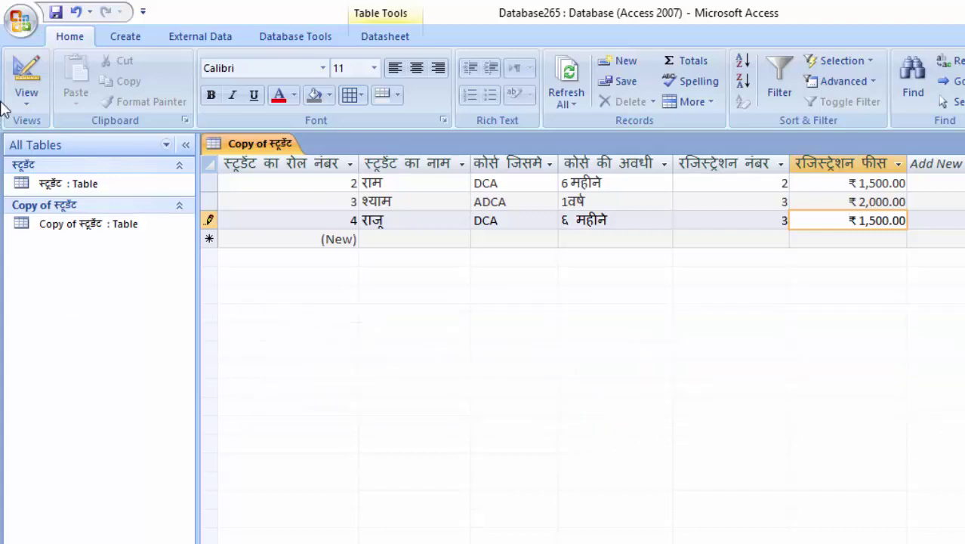
pyautogui.click(22, 105)
pyautogui.click(90, 260)
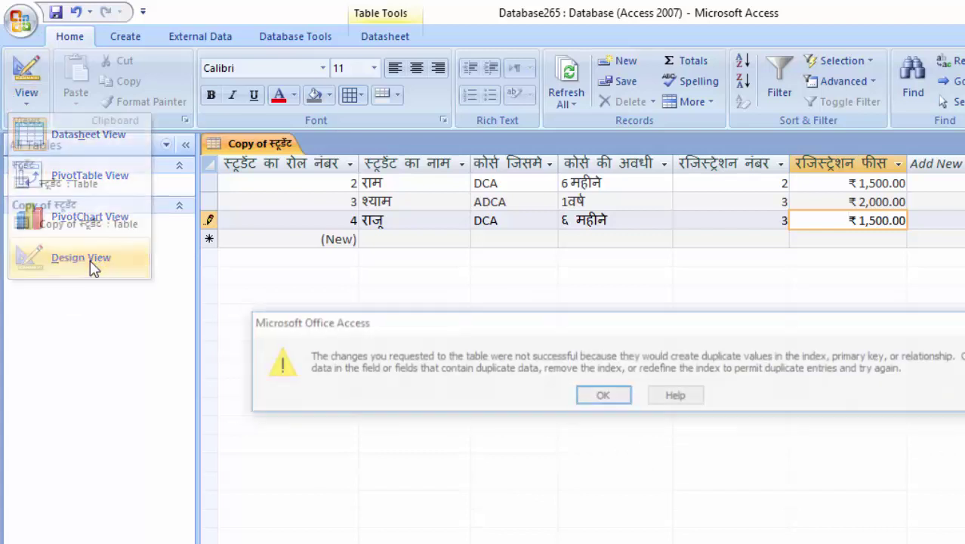
pyautogui.click(616, 398)
pyautogui.click(783, 220)
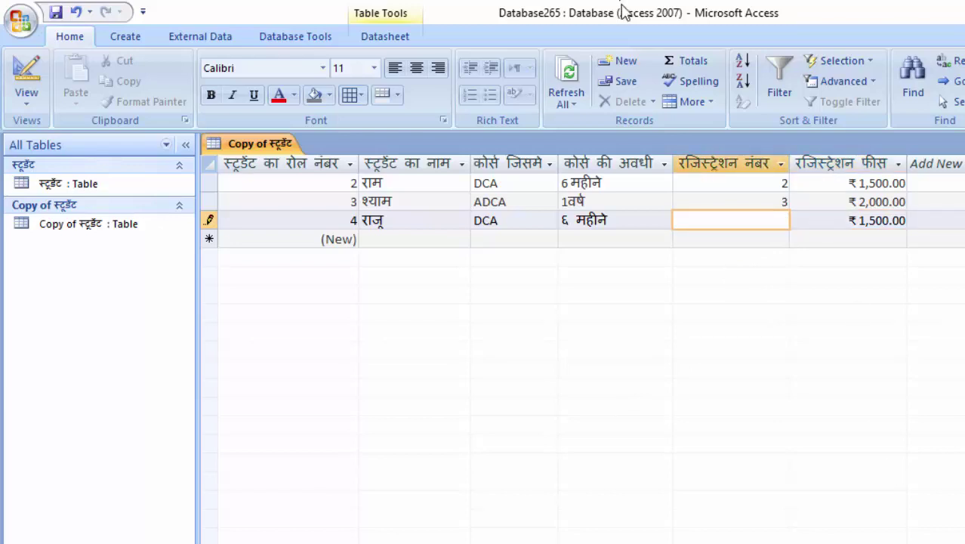
pyautogui.write('7')
pyautogui.press('Tab')
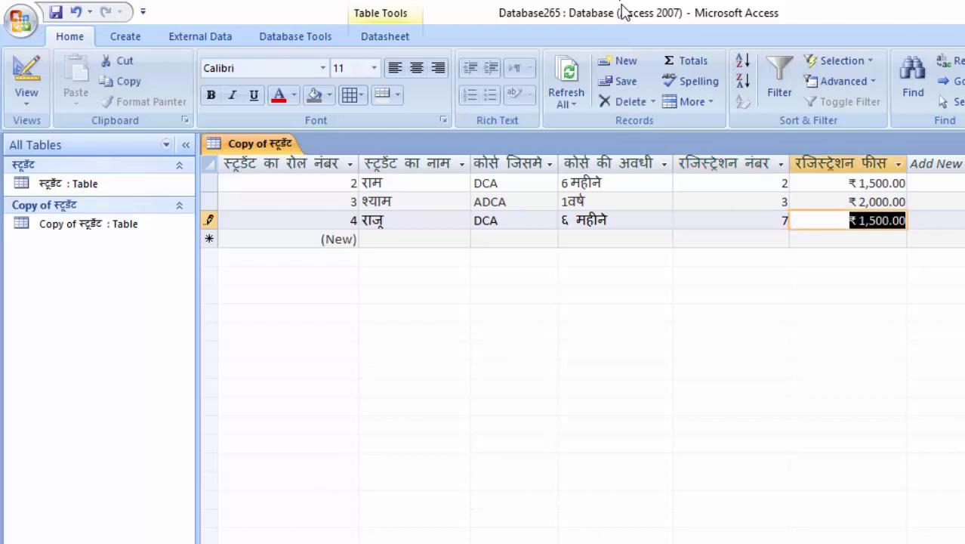
# Check the roll number and registration number key fields in Design View, then return to Datasheet View.
pyautogui.click(32, 71)
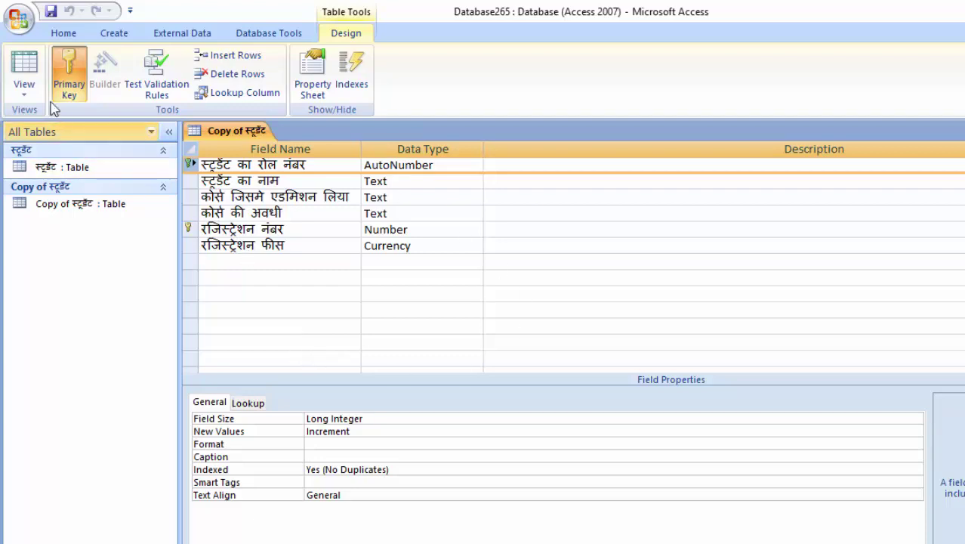
pyautogui.click(24, 68)
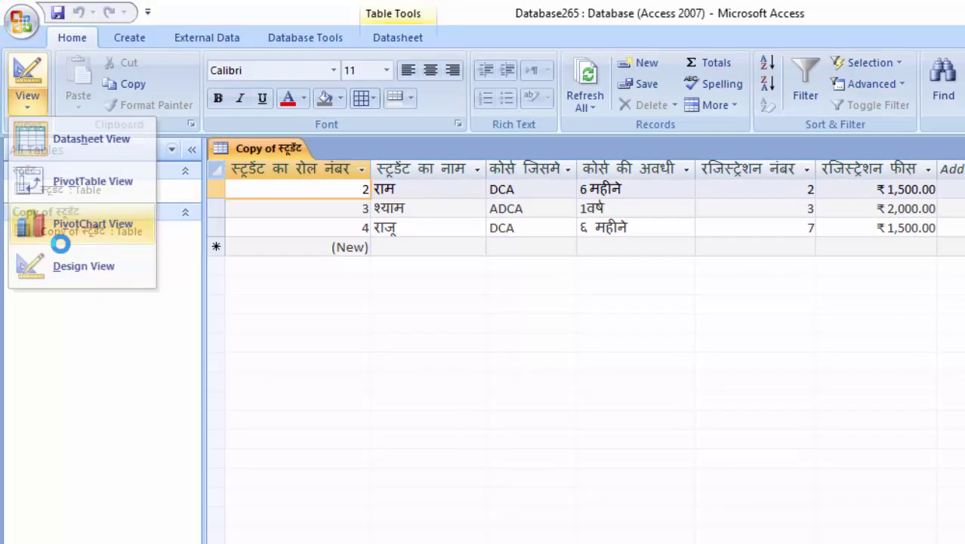
# Leave PivotChart view and show the Copy of स्टूडेंट table in Design View.
pyautogui.click(60, 252)
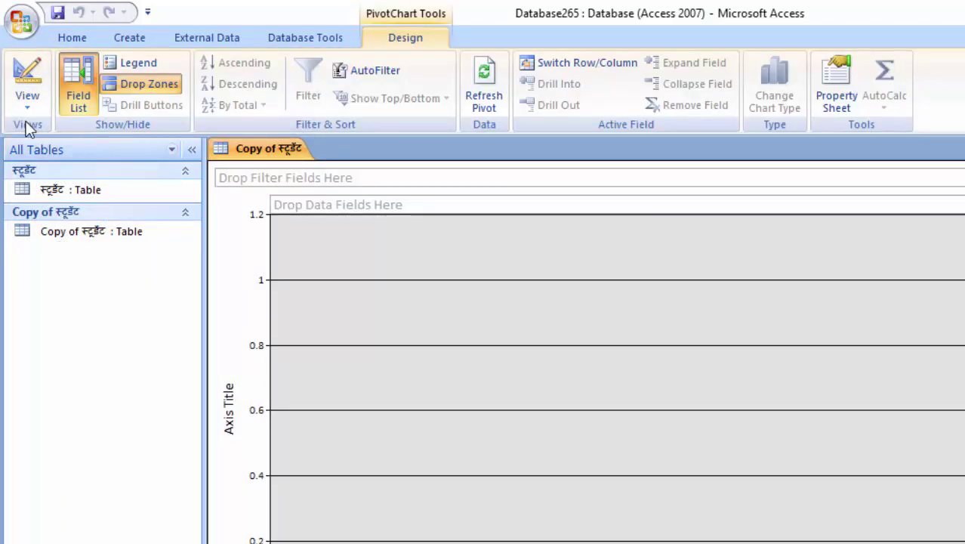
pyautogui.click(27, 98)
pyautogui.click(65, 255)
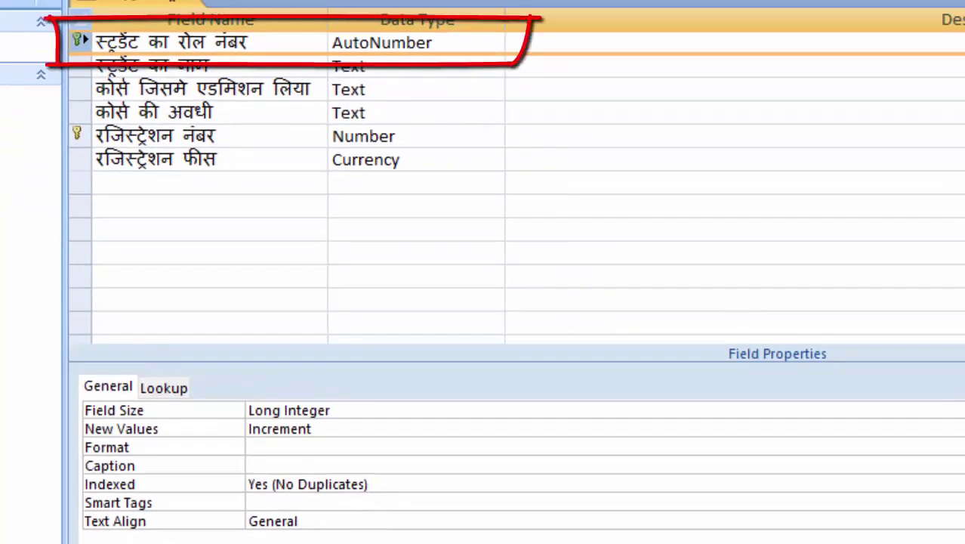
# Check the रजिस्ट्रेशन नंबर field's Indexed options, keeping Yes (No Duplicates).
pyautogui.click(78, 134)
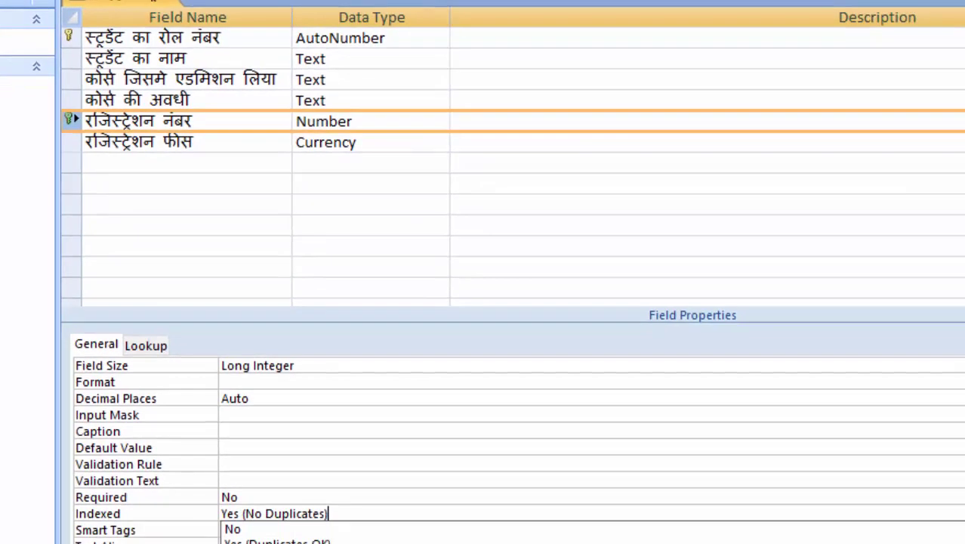
pyautogui.click(924, 469)
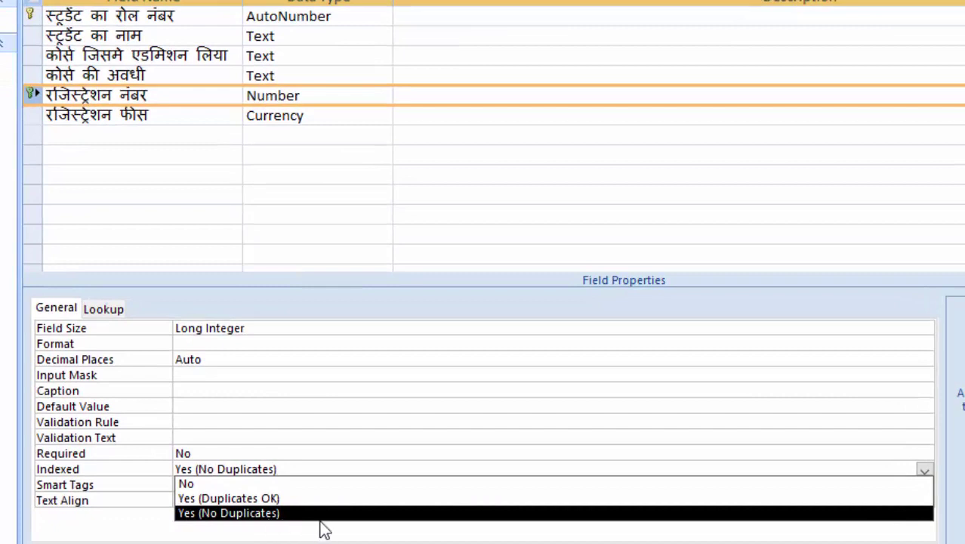
pyautogui.click(420, 405)
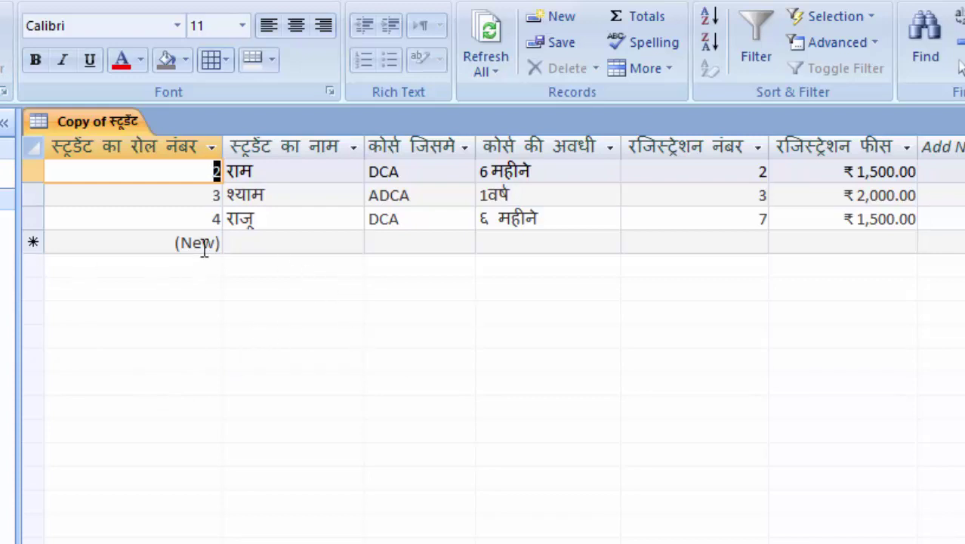
# Add a new record for Ritesh (रितेश) with course "ओ" लेवल.
pyautogui.click(238, 242)
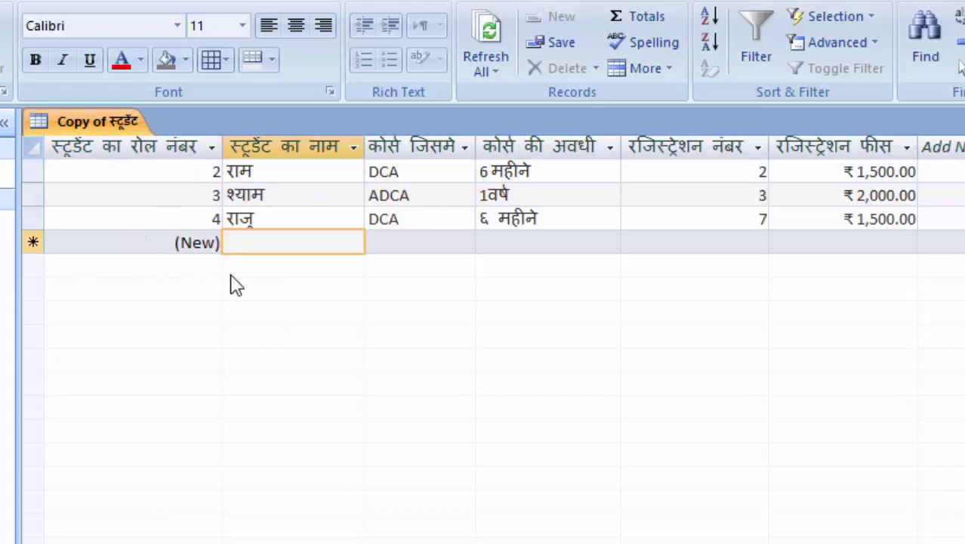
pyautogui.write('Ri')
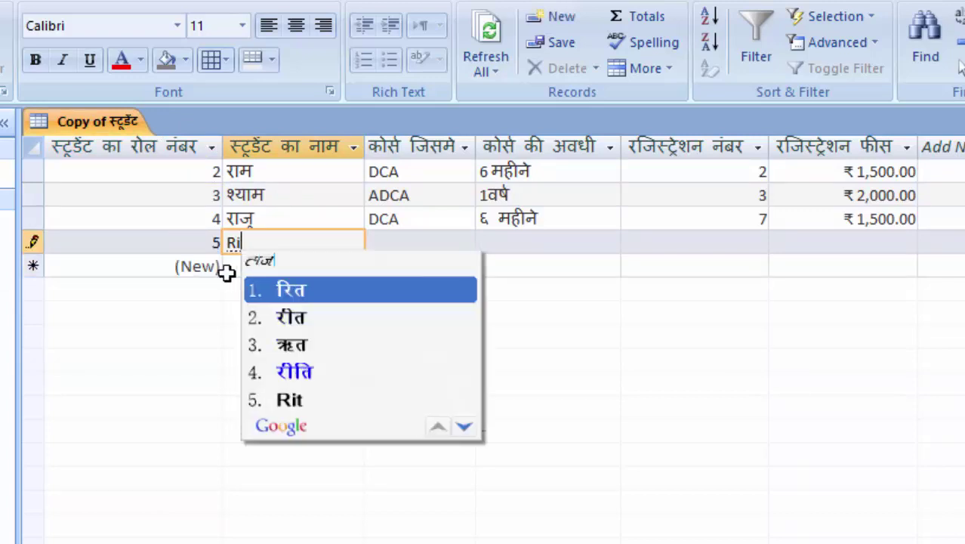
pyautogui.write('tesh')
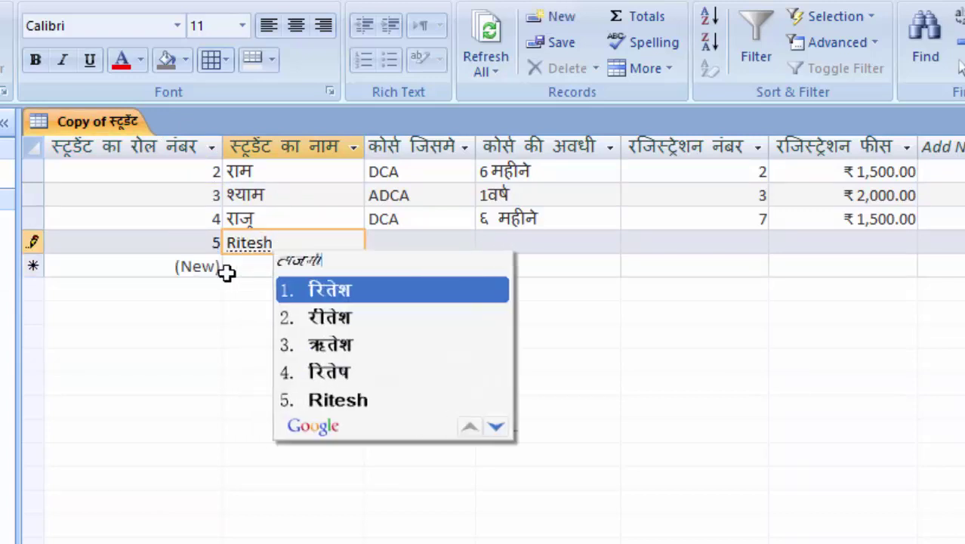
pyautogui.press('Tab')
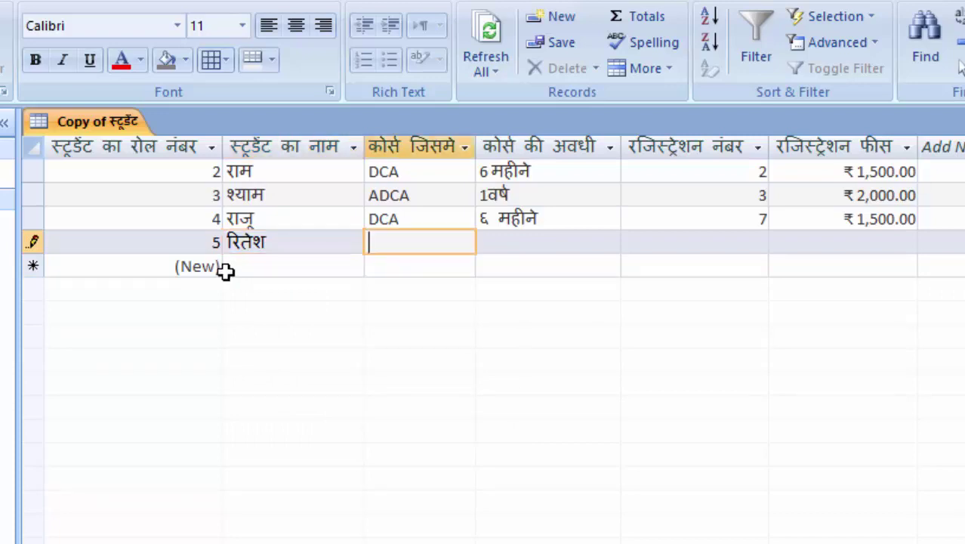
pyautogui.write('"O')
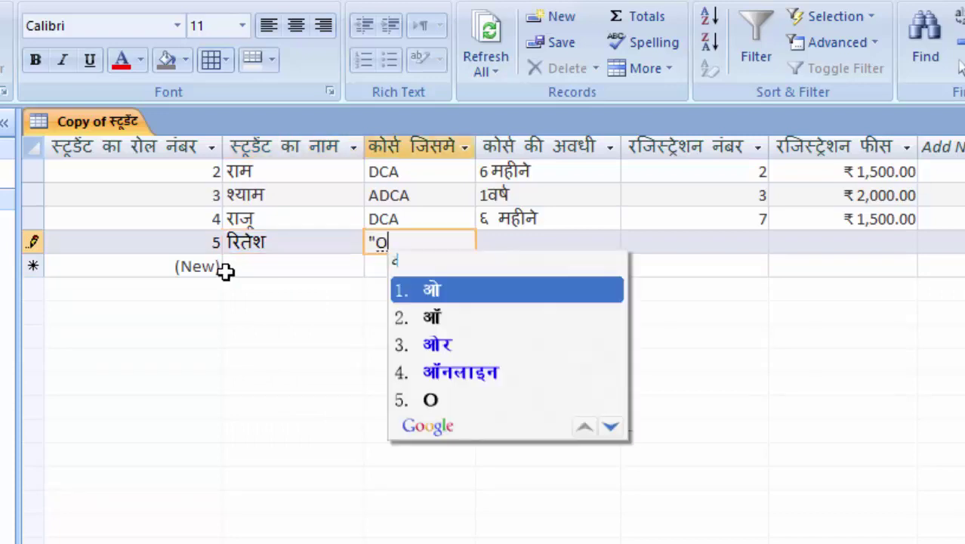
pyautogui.write('"')
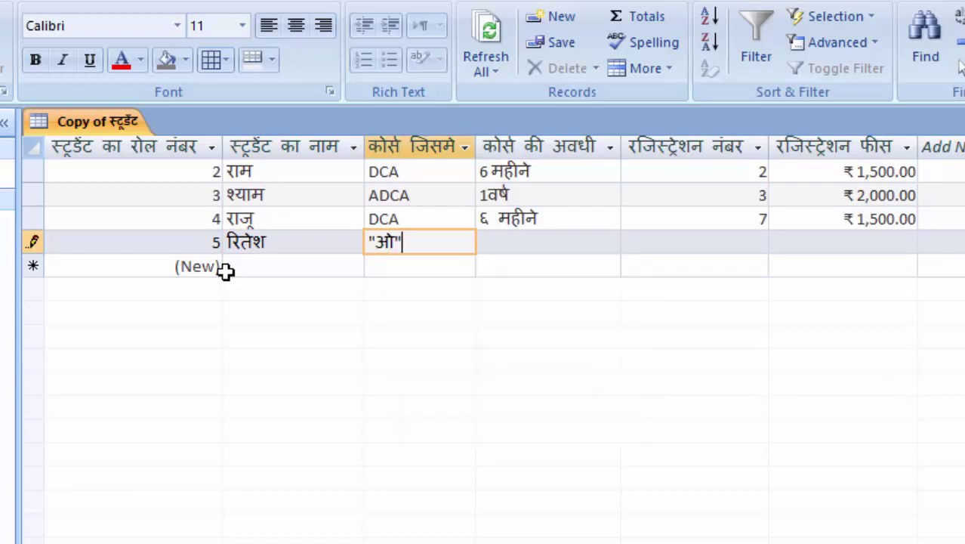
pyautogui.write(' Le')
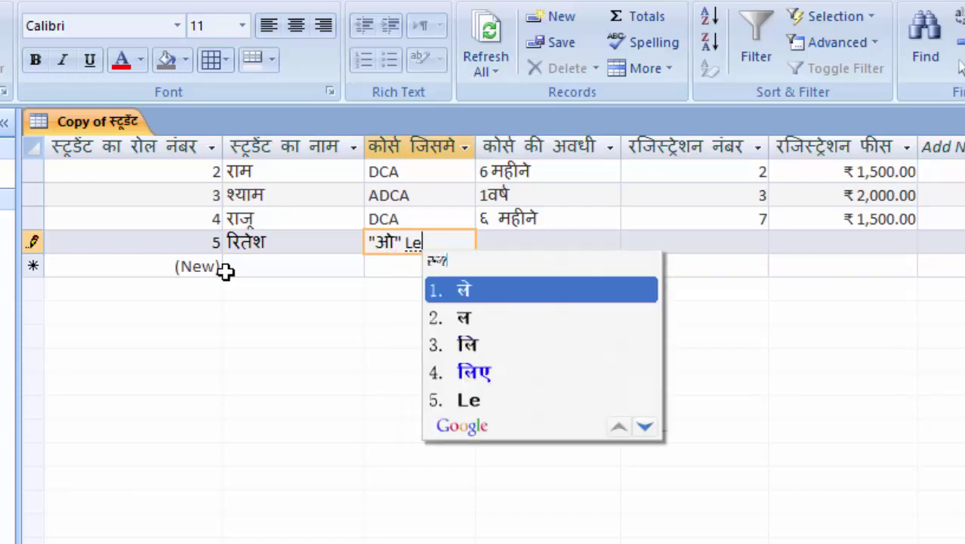
pyautogui.write('vel')
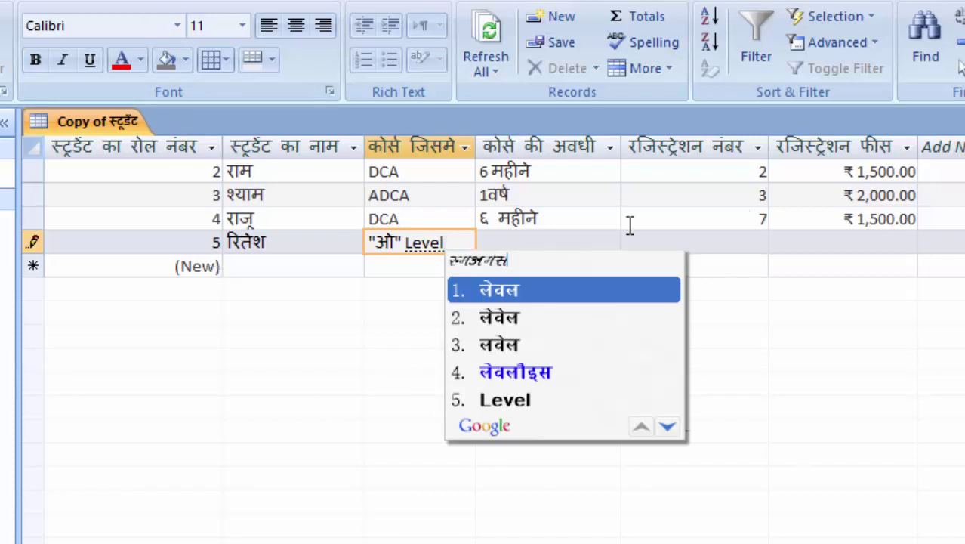
pyautogui.click(594, 291)
# Dismiss the Null key warning and enter course duration १ वर्ष for record 5.
pyautogui.click(548, 259)
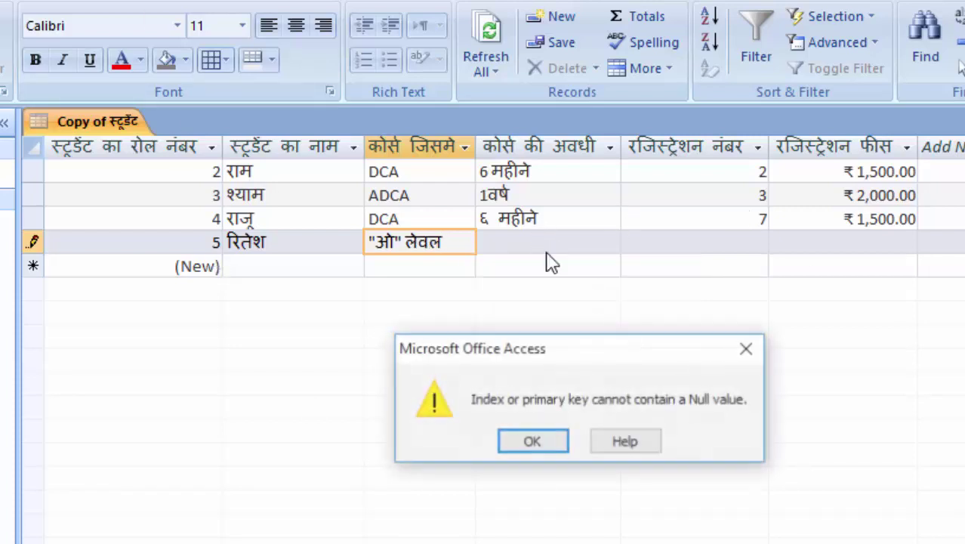
pyautogui.click(533, 442)
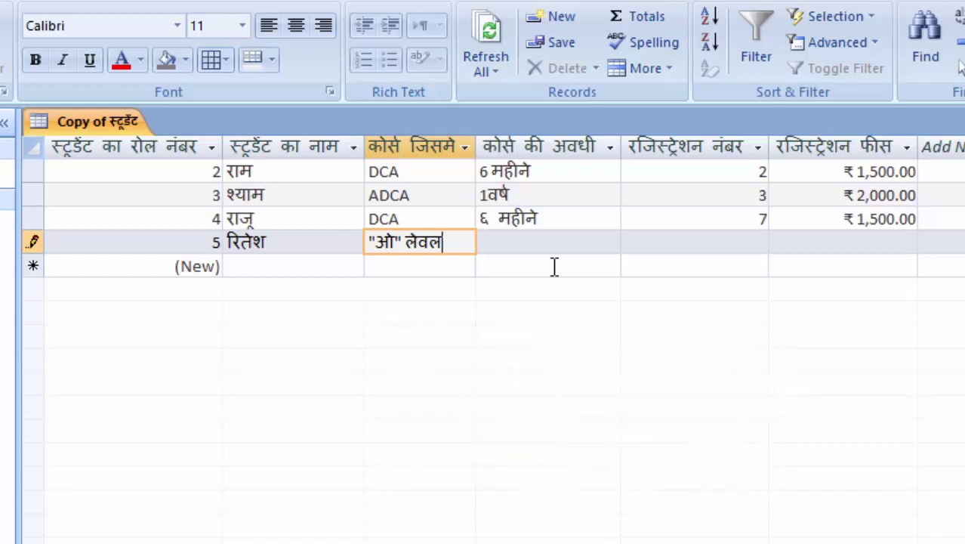
pyautogui.click(551, 241)
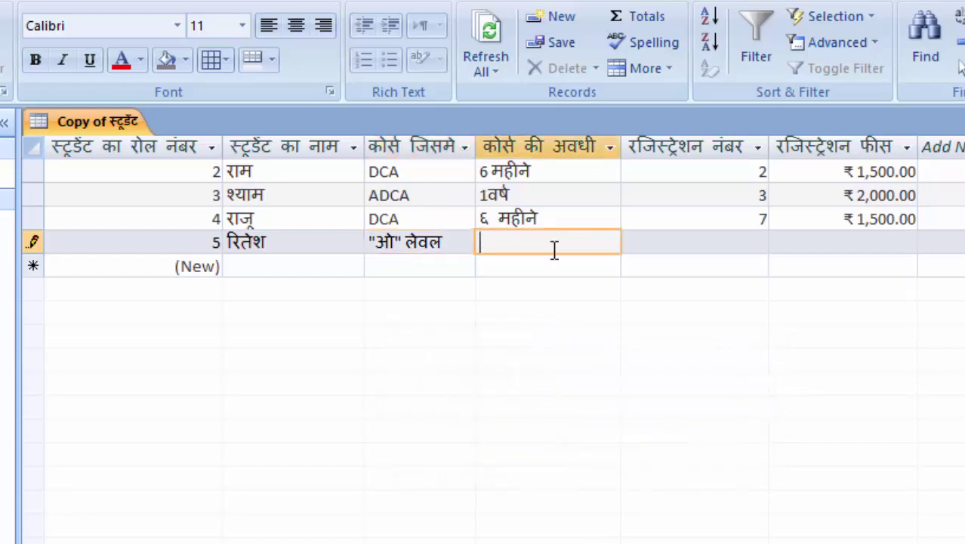
pyautogui.write('1')
pyautogui.write(' varsh')
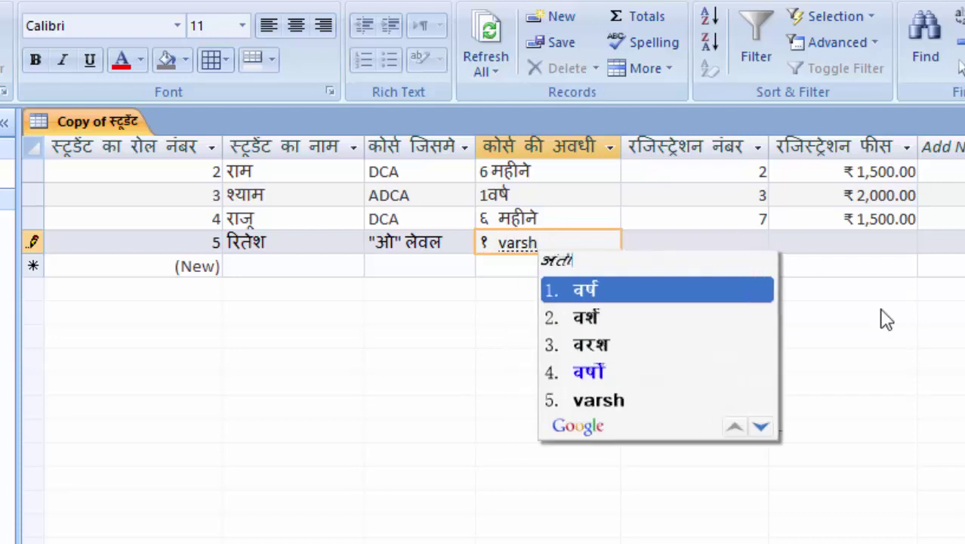
pyautogui.click(613, 296)
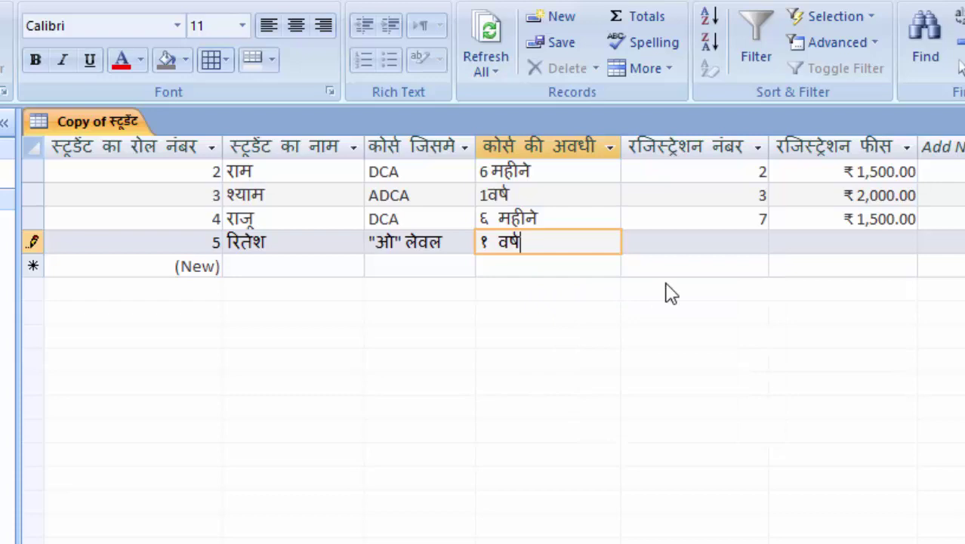
# Enter registration number 2 and registration fee ₹4,000.00 for record 5.
pyautogui.click(707, 240)
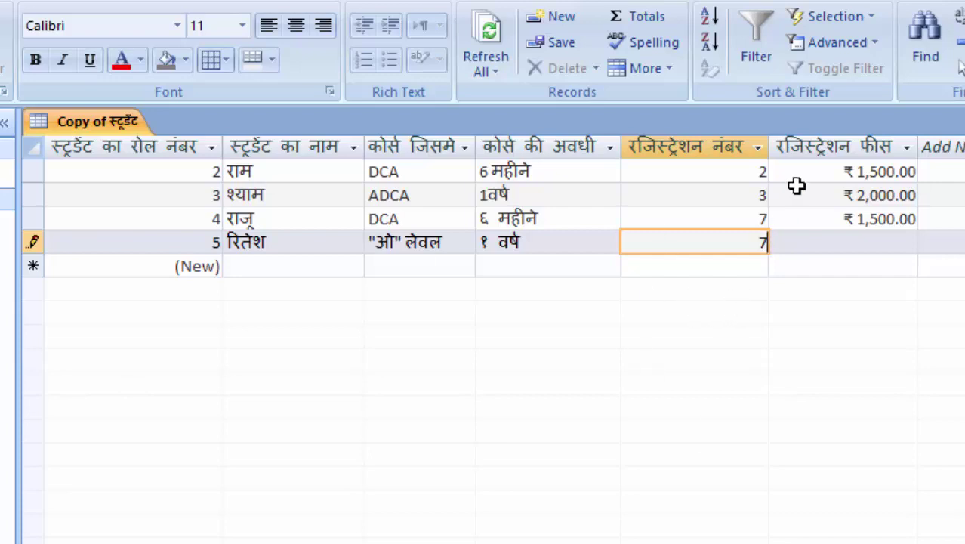
pyautogui.write('2')
pyautogui.click(851, 244)
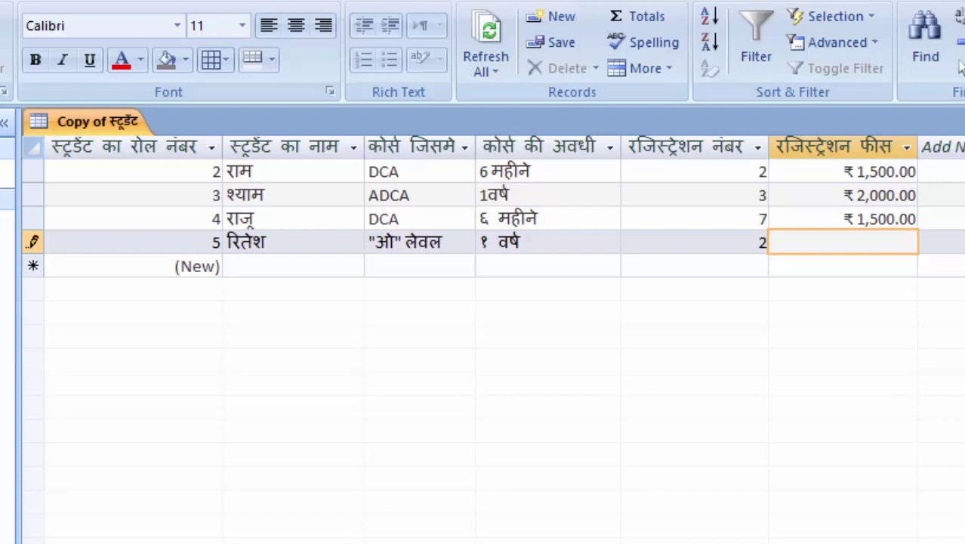
pyautogui.write('4000')
pyautogui.press('Return')
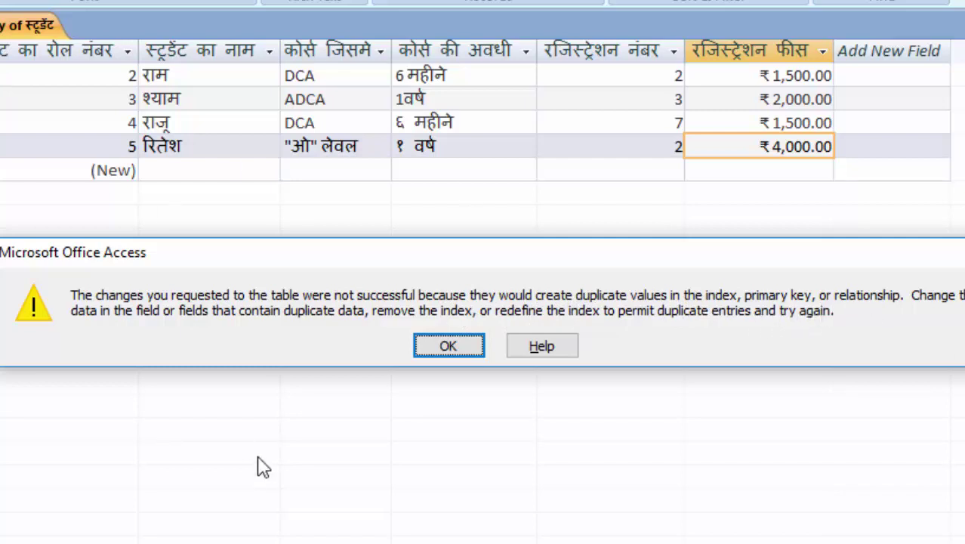
# Dismiss the repeated duplicate-value errors on record 5.
pyautogui.click(466, 351)
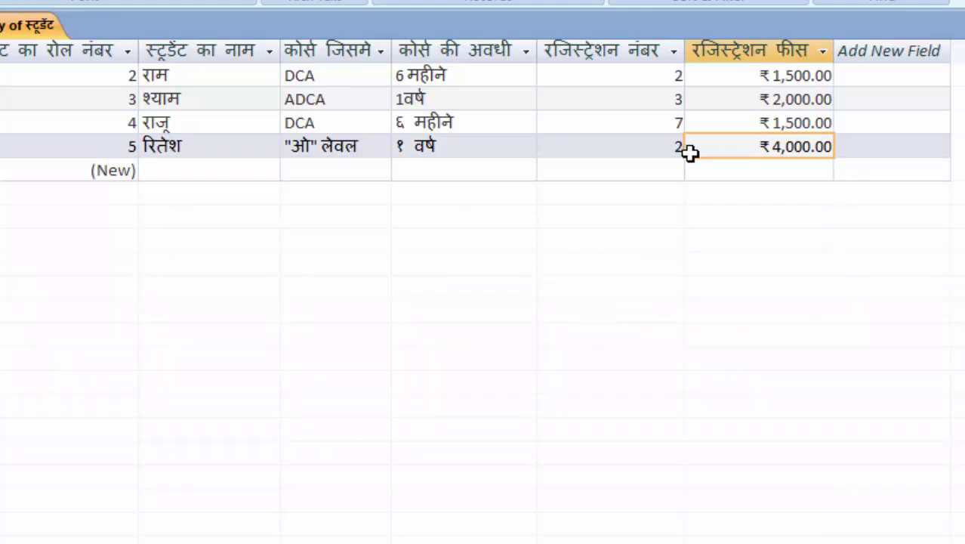
pyautogui.press('Down')
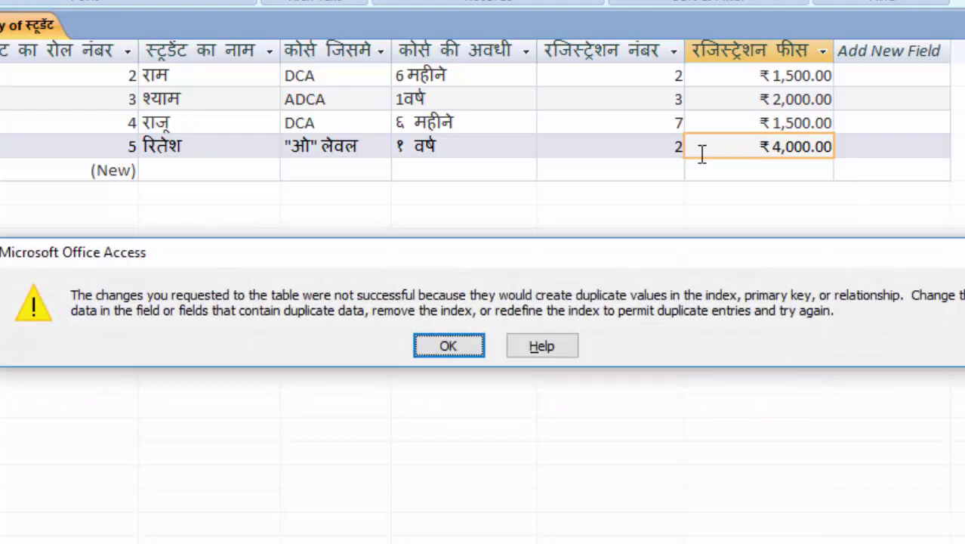
pyautogui.press('Return')
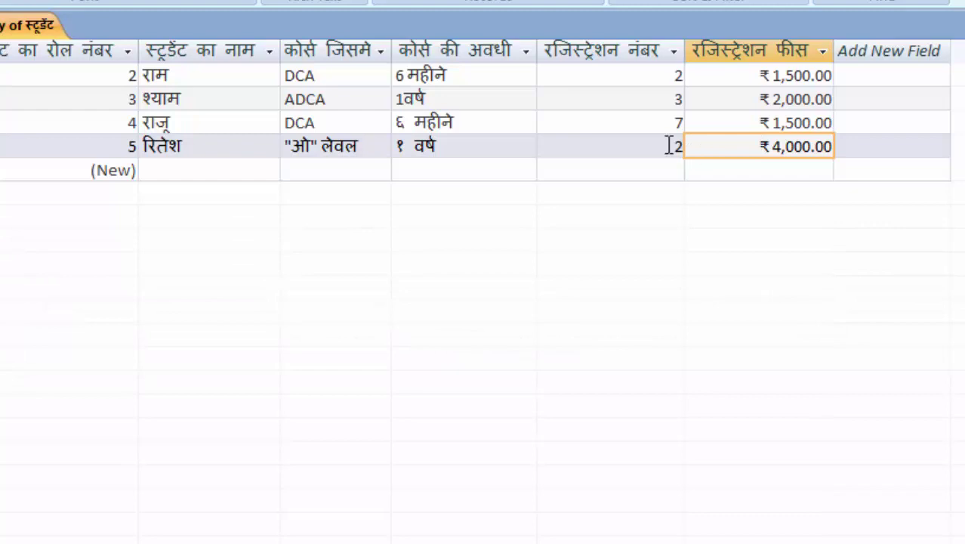
pyautogui.press('Down')
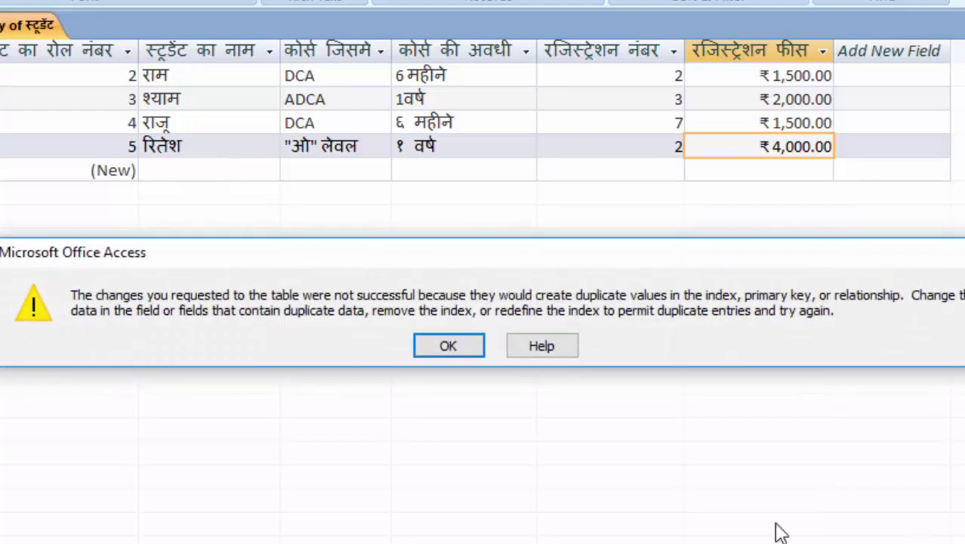
pyautogui.click(462, 345)
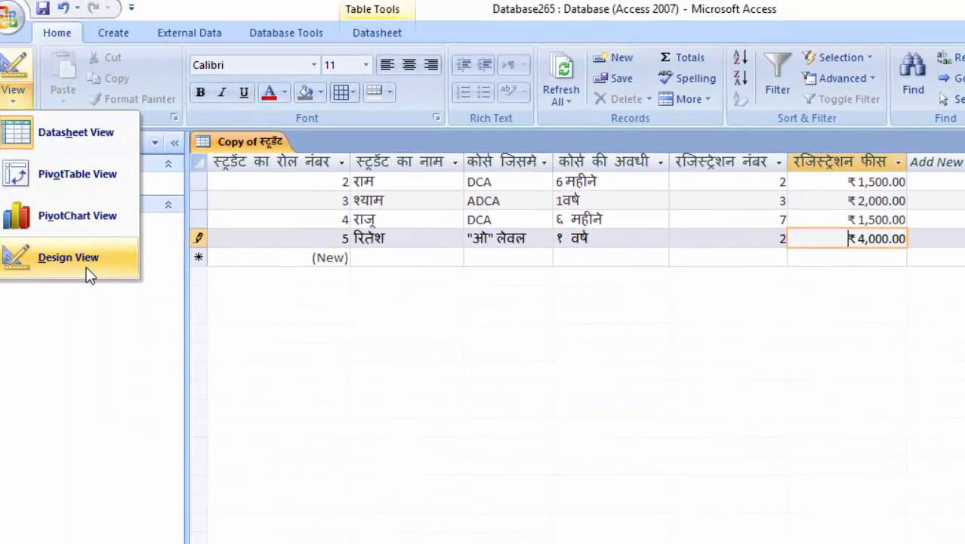
pyautogui.click(8, 244)
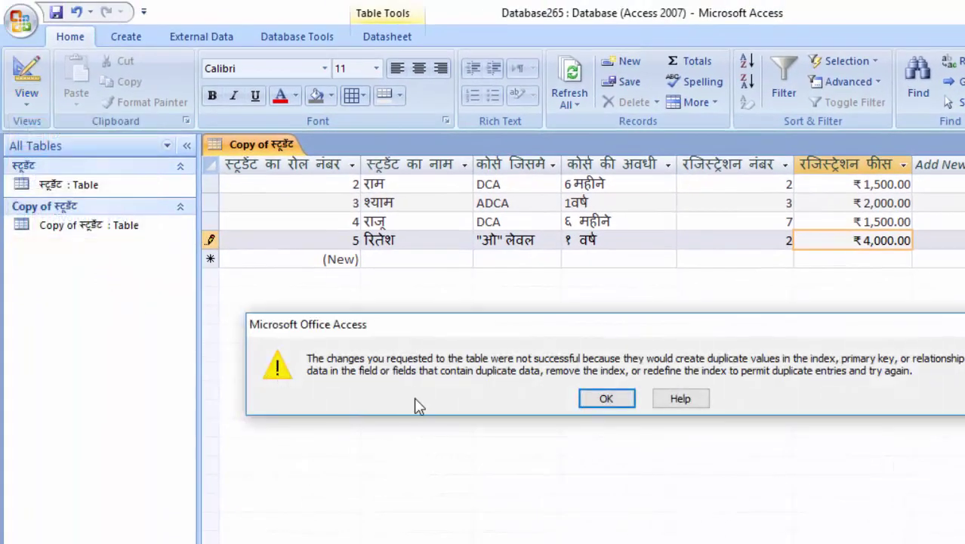
pyautogui.click(604, 400)
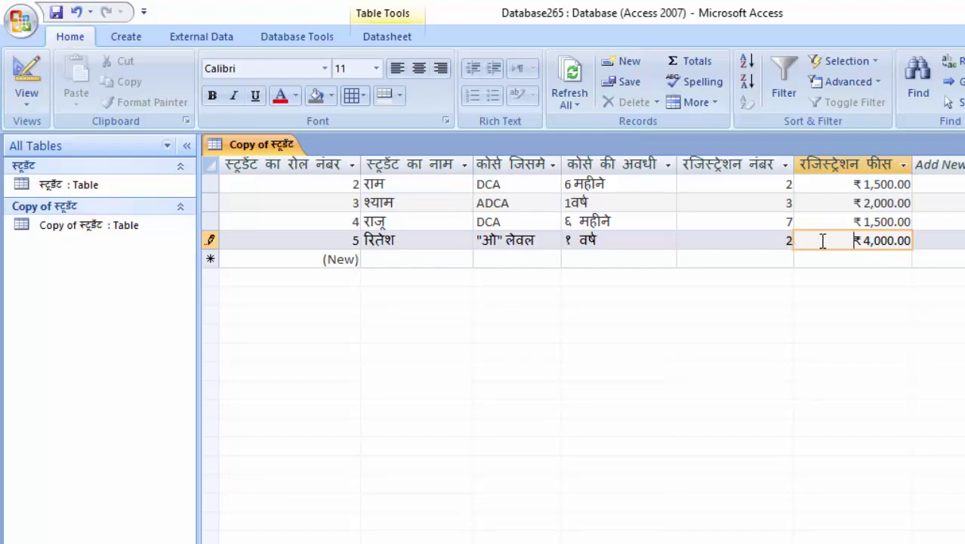
# Change record 5's registration number from 2 to 12 and save the row.
pyautogui.click(782, 241)
pyautogui.write('1')
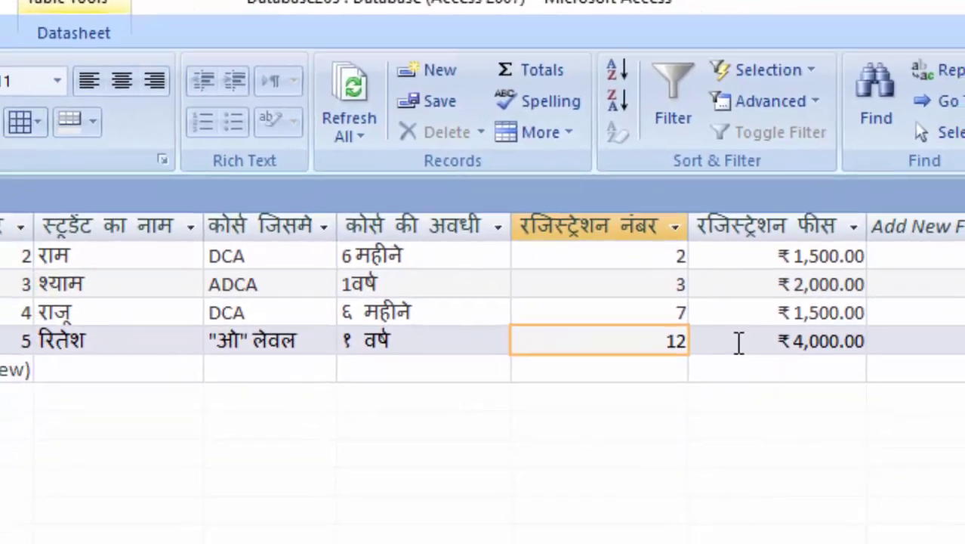
pyautogui.click(279, 212)
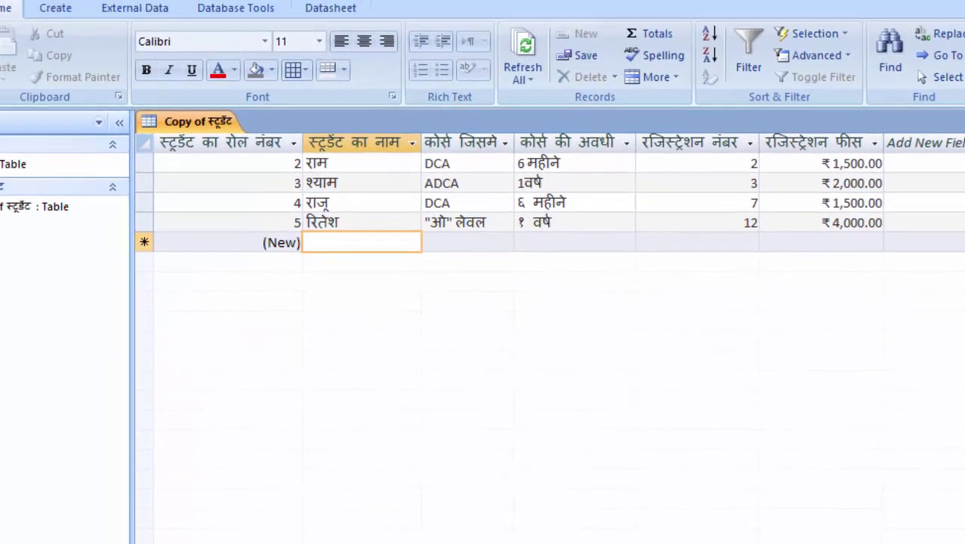
pyautogui.click(26, 83)
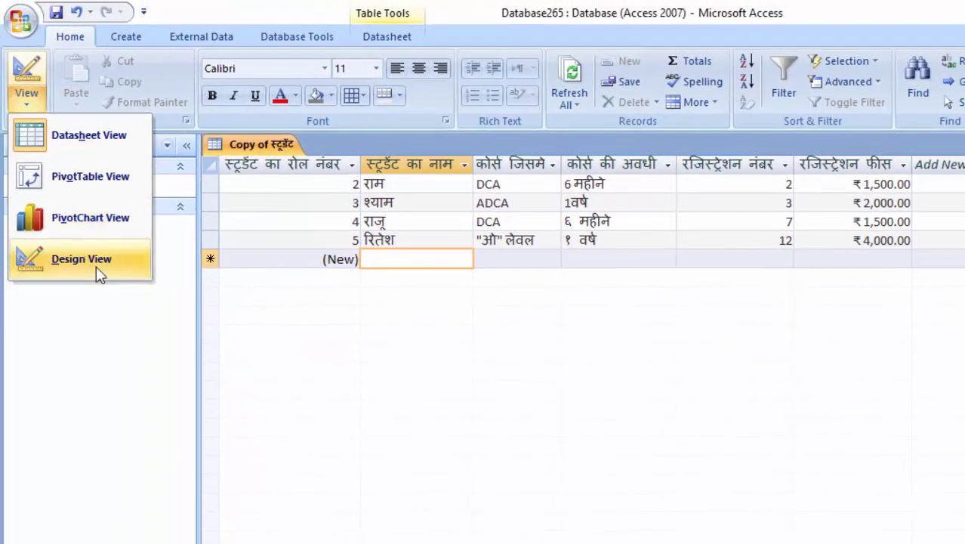
# In Design View, remove the existing primary key and make roll number the only key.
pyautogui.click(98, 261)
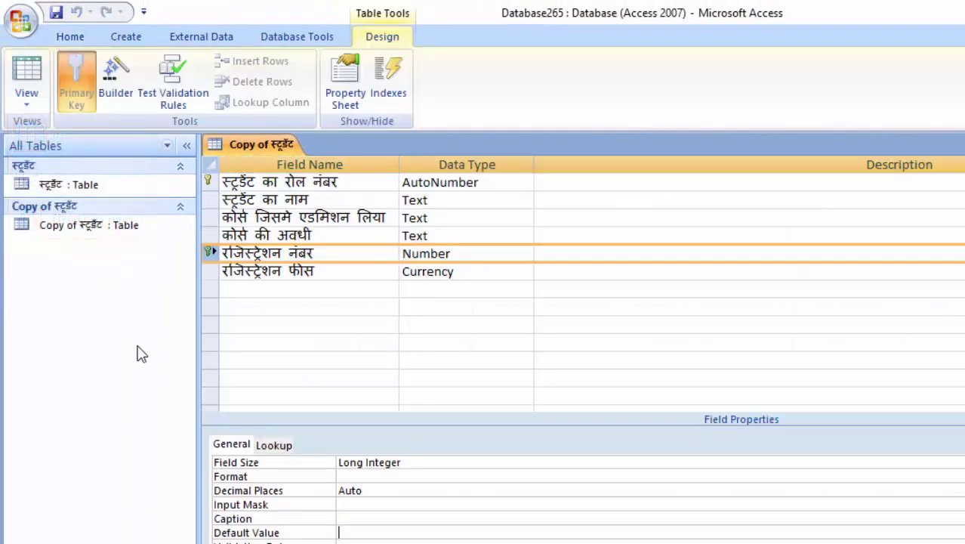
pyautogui.click(214, 183)
pyautogui.click(76, 79)
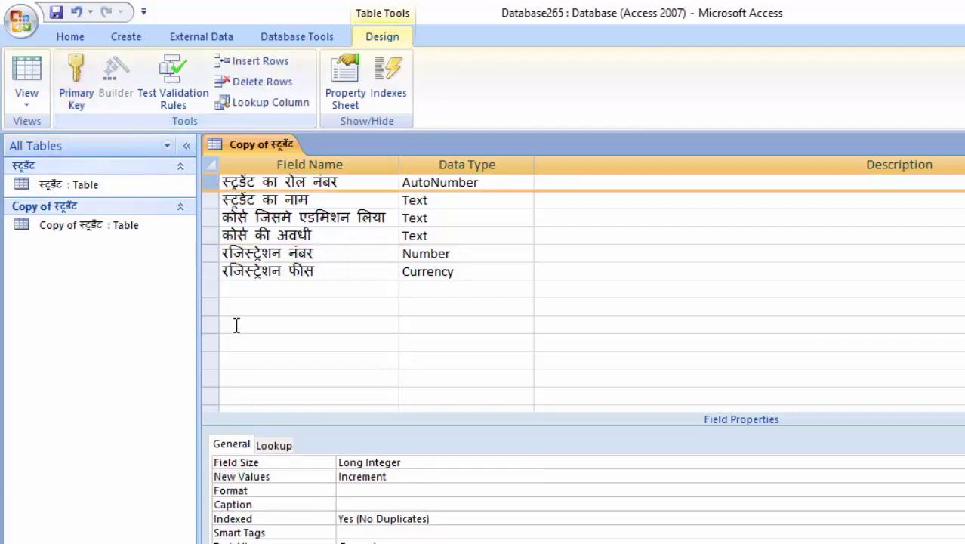
pyautogui.click(292, 366)
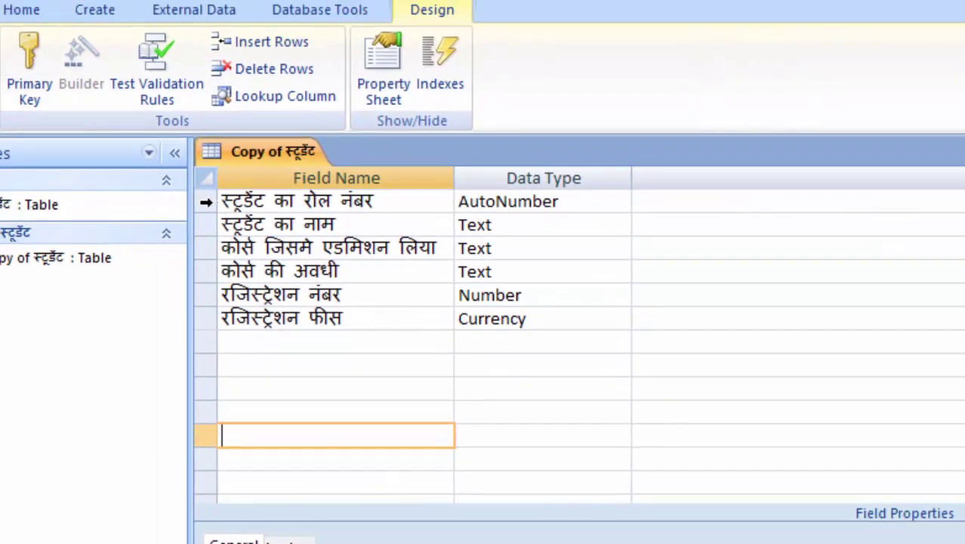
pyautogui.click(206, 201)
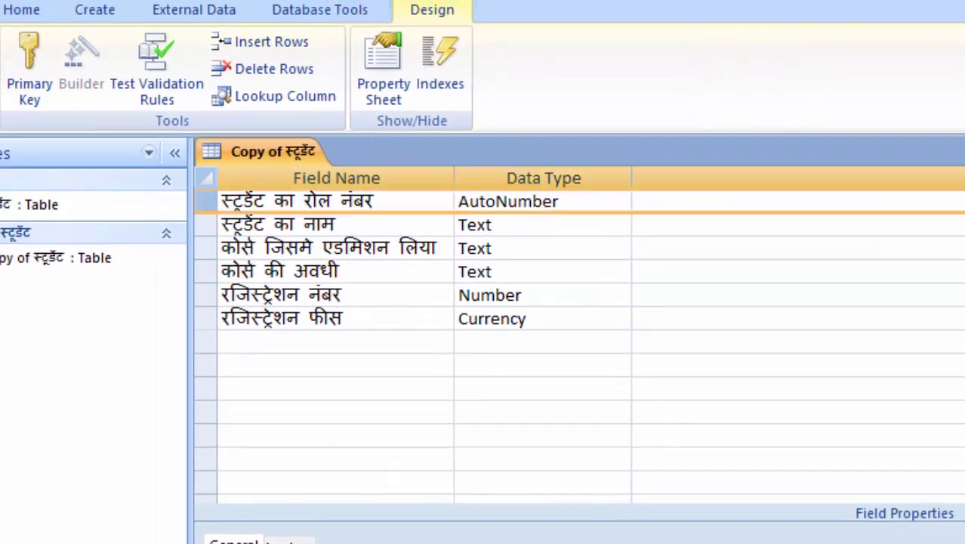
pyautogui.click(30, 49)
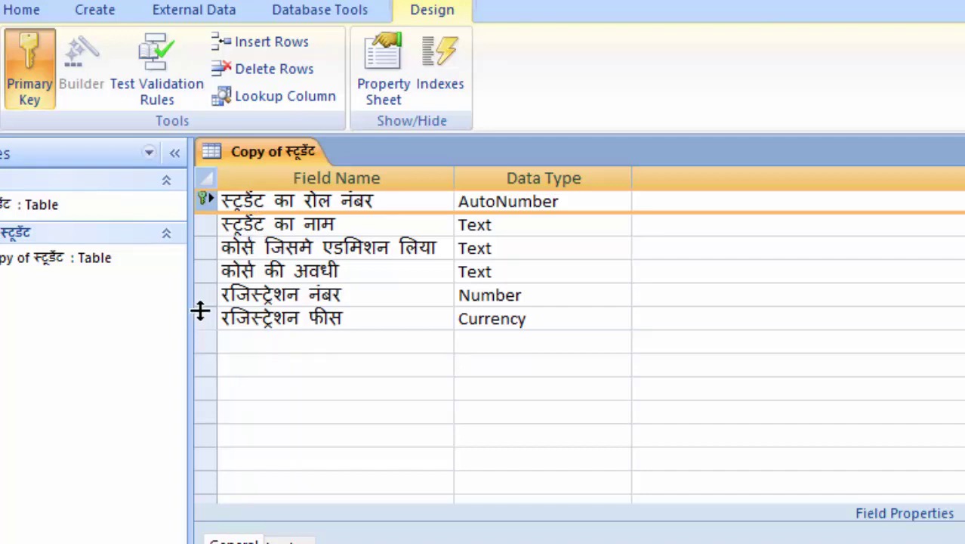
# Select both the registration number and roll number field rows.
pyautogui.press('alt')
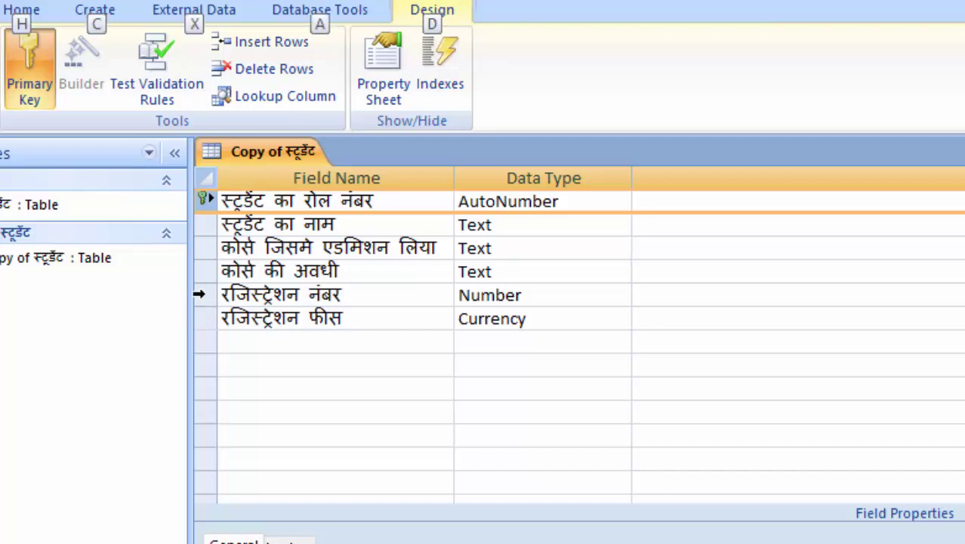
pyautogui.click(207, 296)
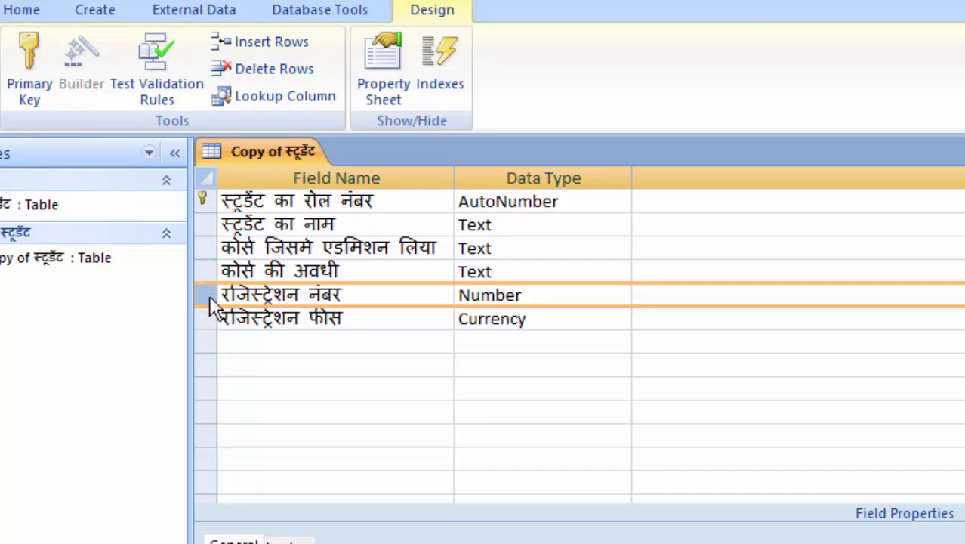
pyautogui.moveTo(209, 294)
pyautogui.mouseDown()
pyautogui.moveTo(215, 201)
pyautogui.moveTo(215, 219)
pyautogui.mouseUp()
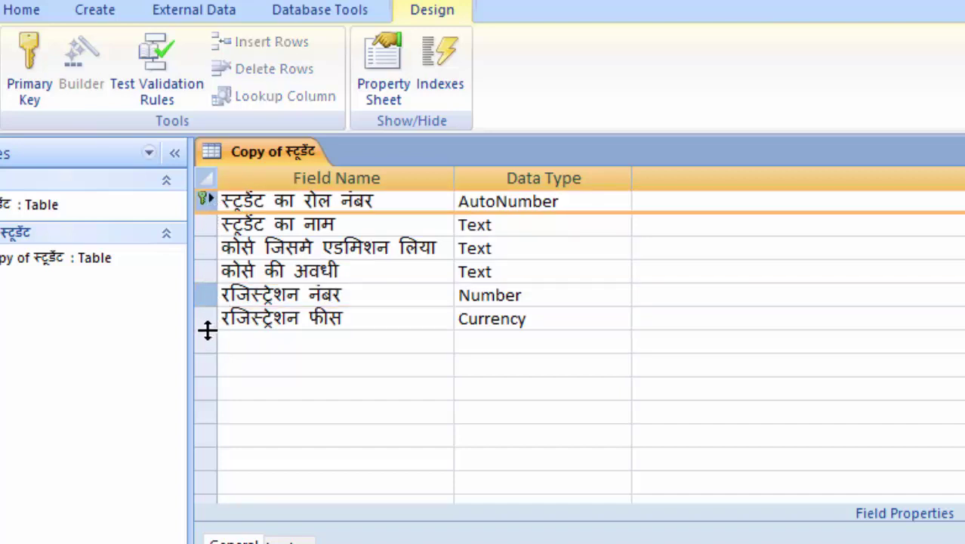
# Add registration number to the primary key and set its data type to Number.
pyautogui.click(40, 70)
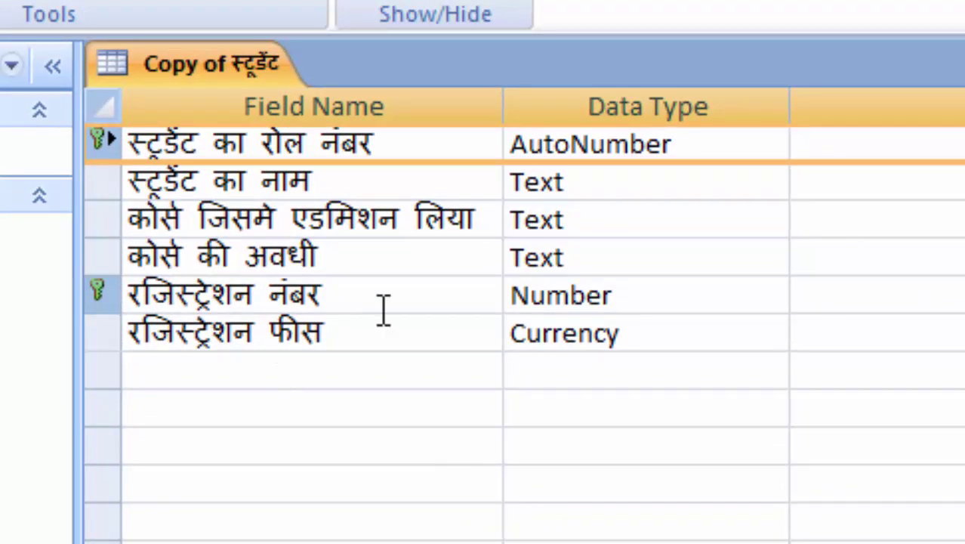
pyautogui.click(673, 297)
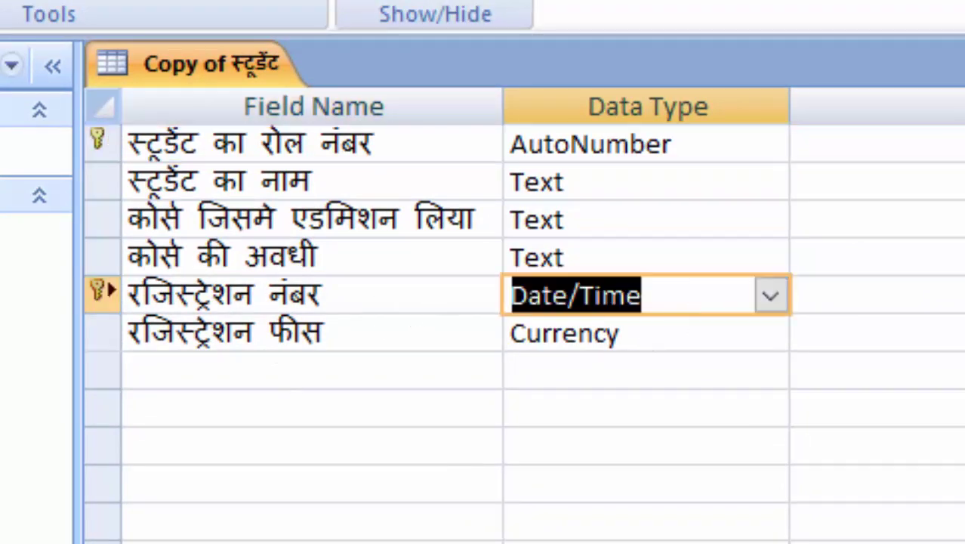
pyautogui.click(770, 297)
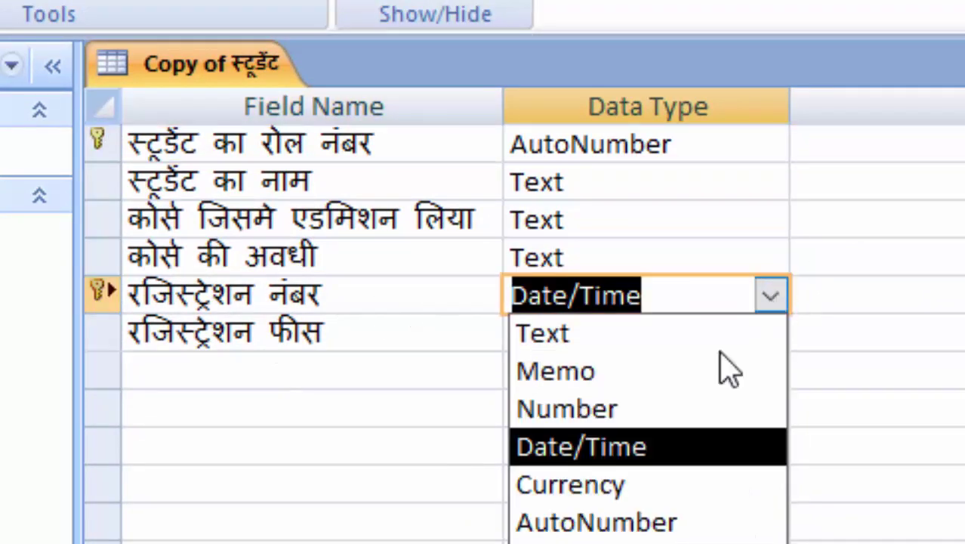
pyautogui.click(664, 421)
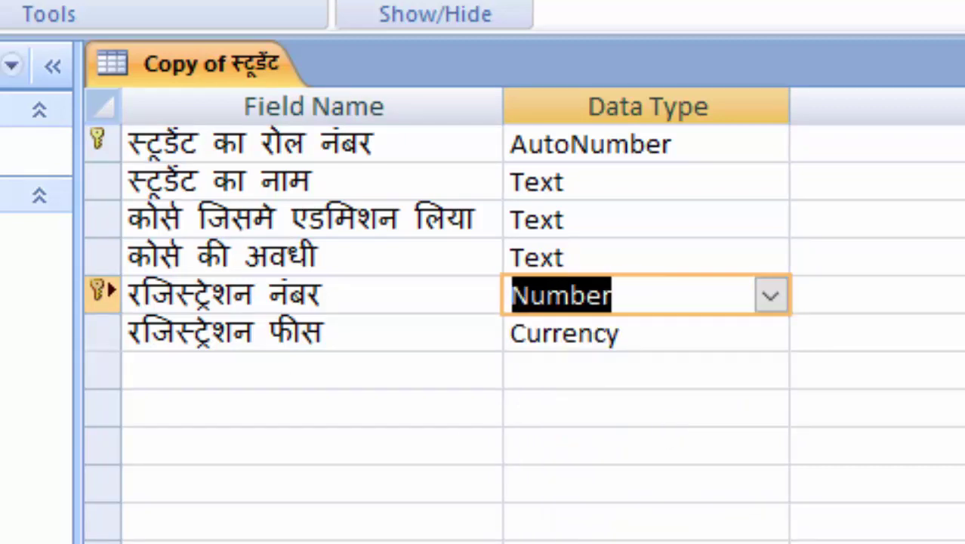
# Set registration number's Indexed property to Yes (No Duplicates).
pyautogui.click(348, 370)
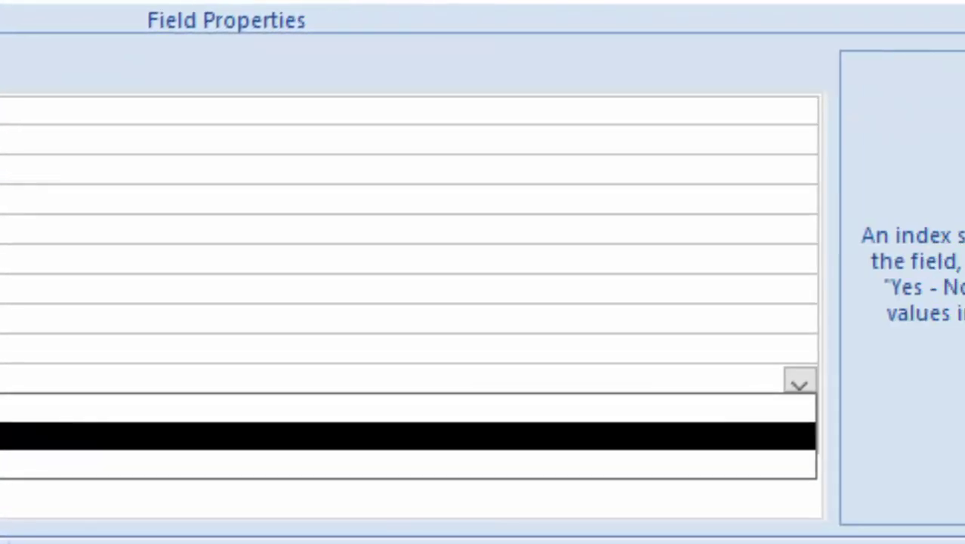
pyautogui.click(798, 383)
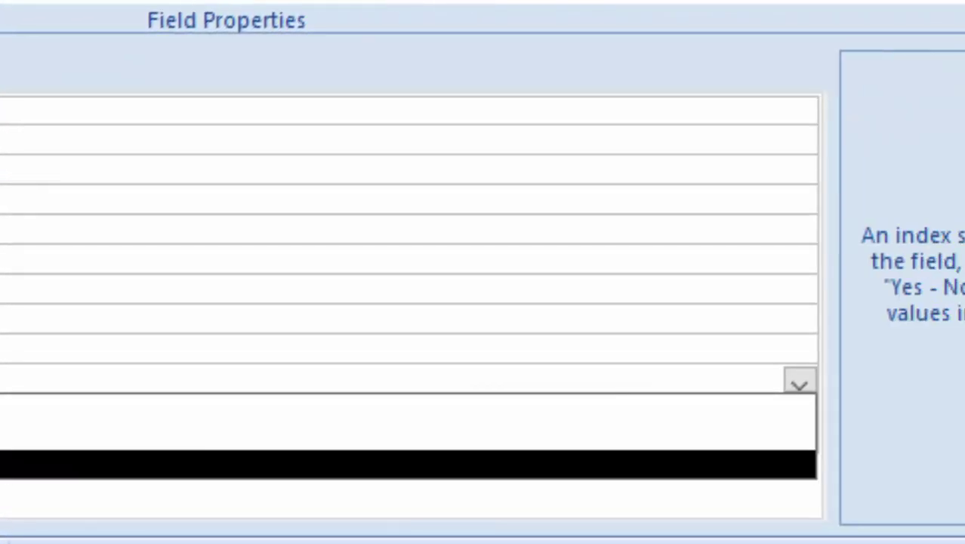
pyautogui.click(407, 463)
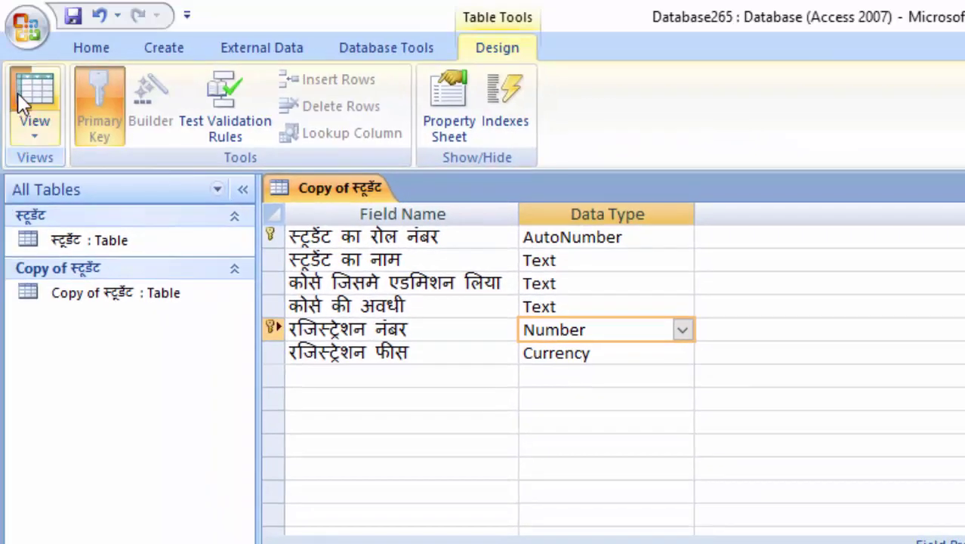
# Save the design changes and view the datasheet with registration numbers 2, 3, 7 and 12.
pyautogui.click(20, 91)
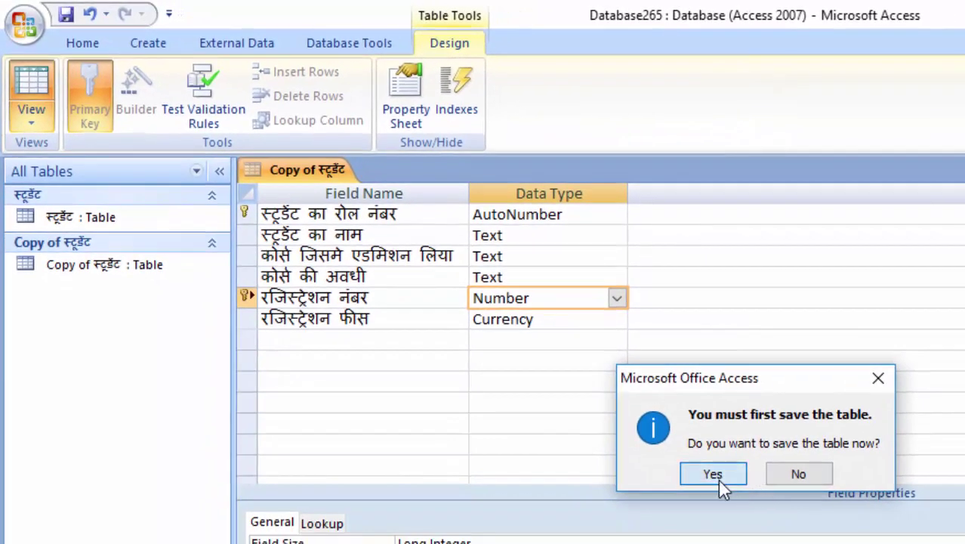
pyautogui.click(718, 478)
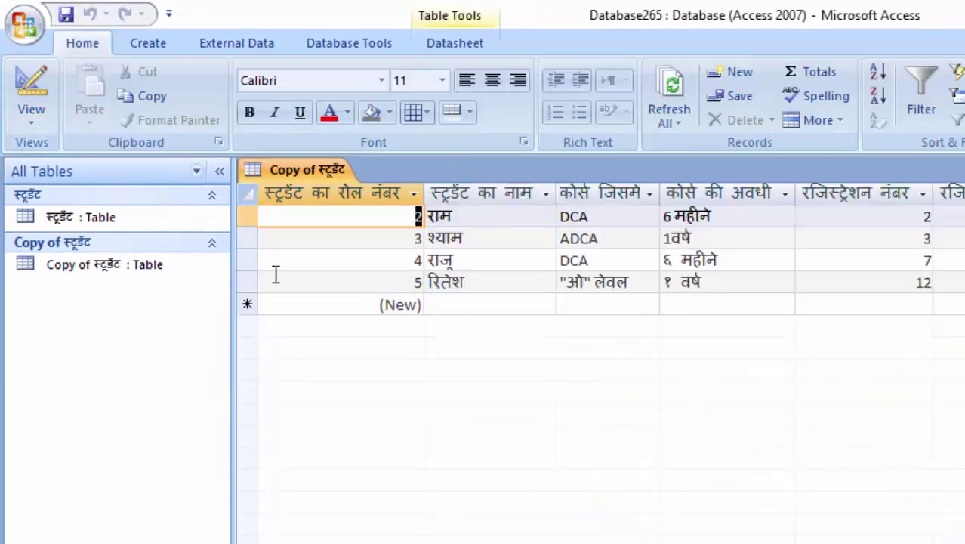